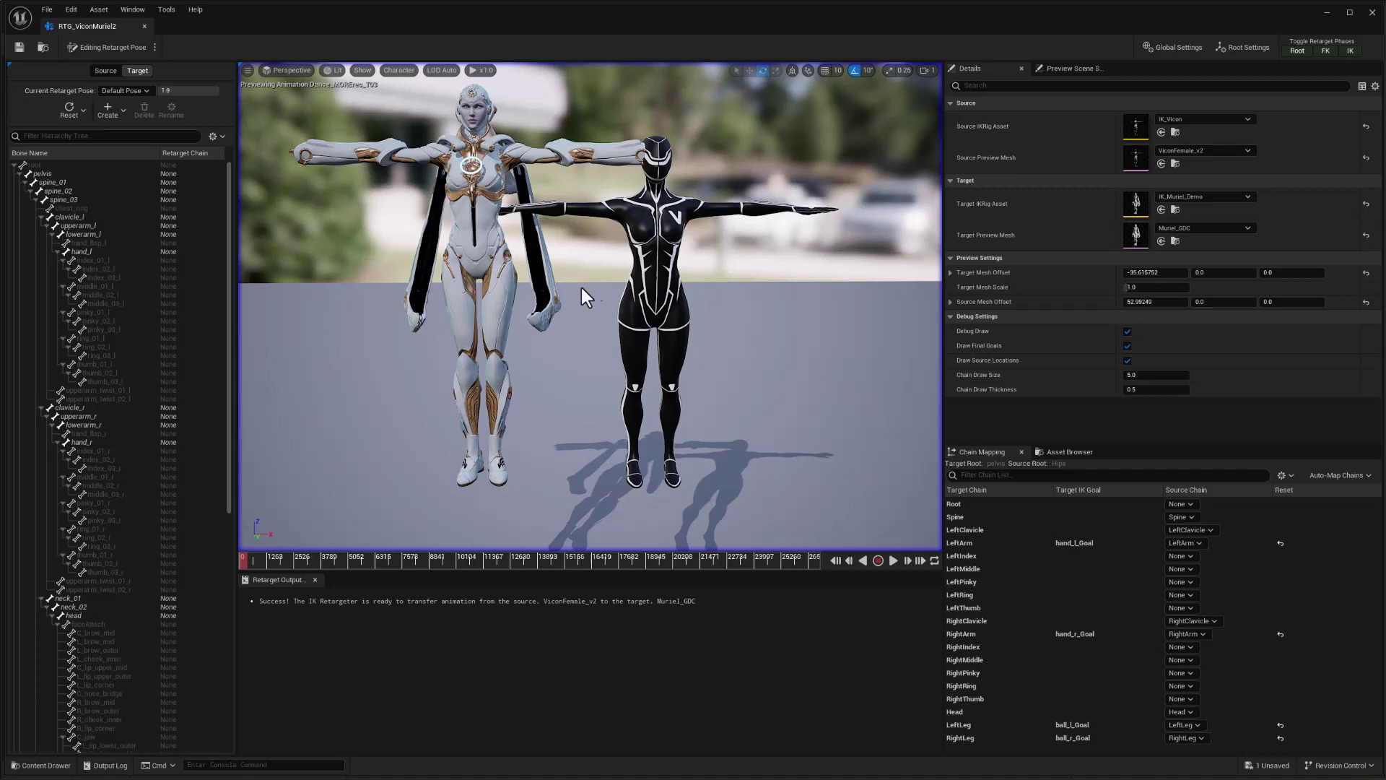
Run the retargeter and stop the preview animation on the T-pose frame near its start
click(155, 46)
click(189, 62)
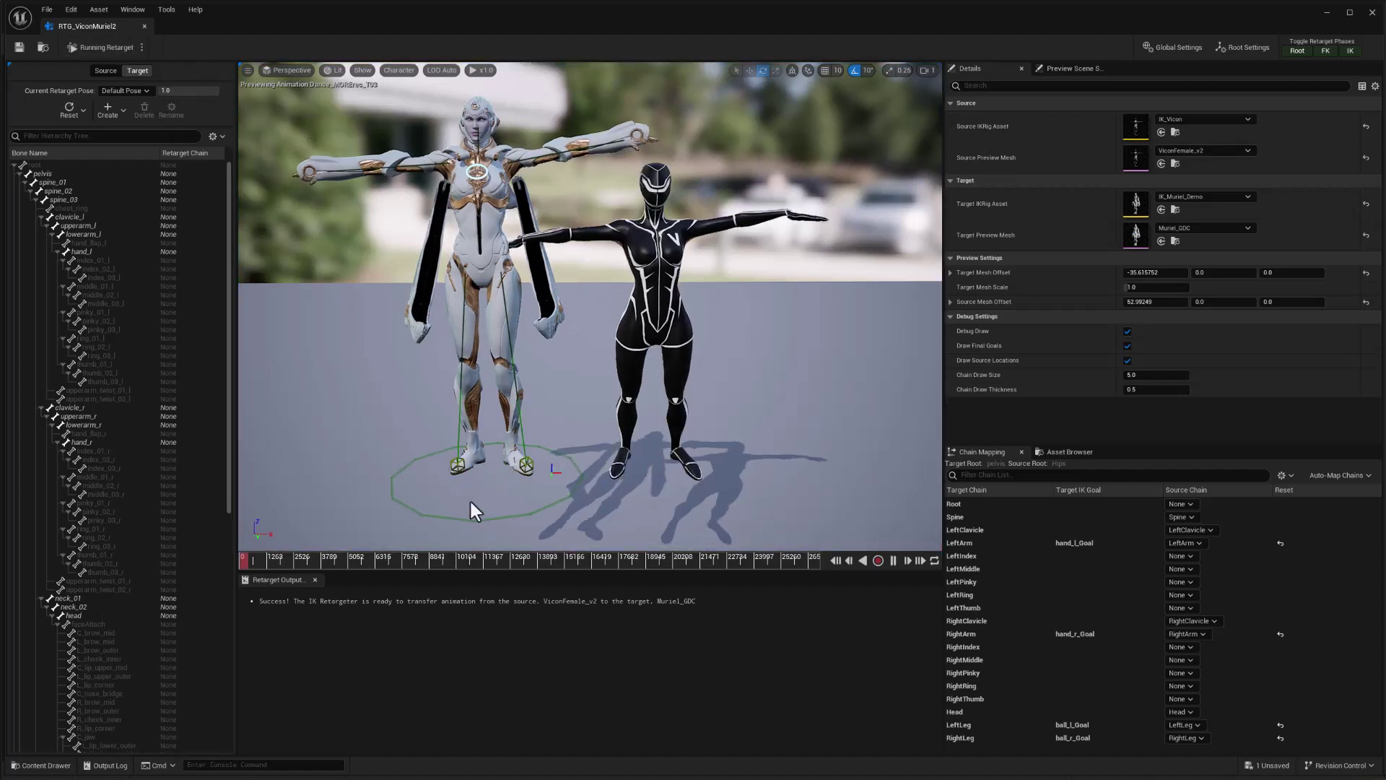
click(893, 561)
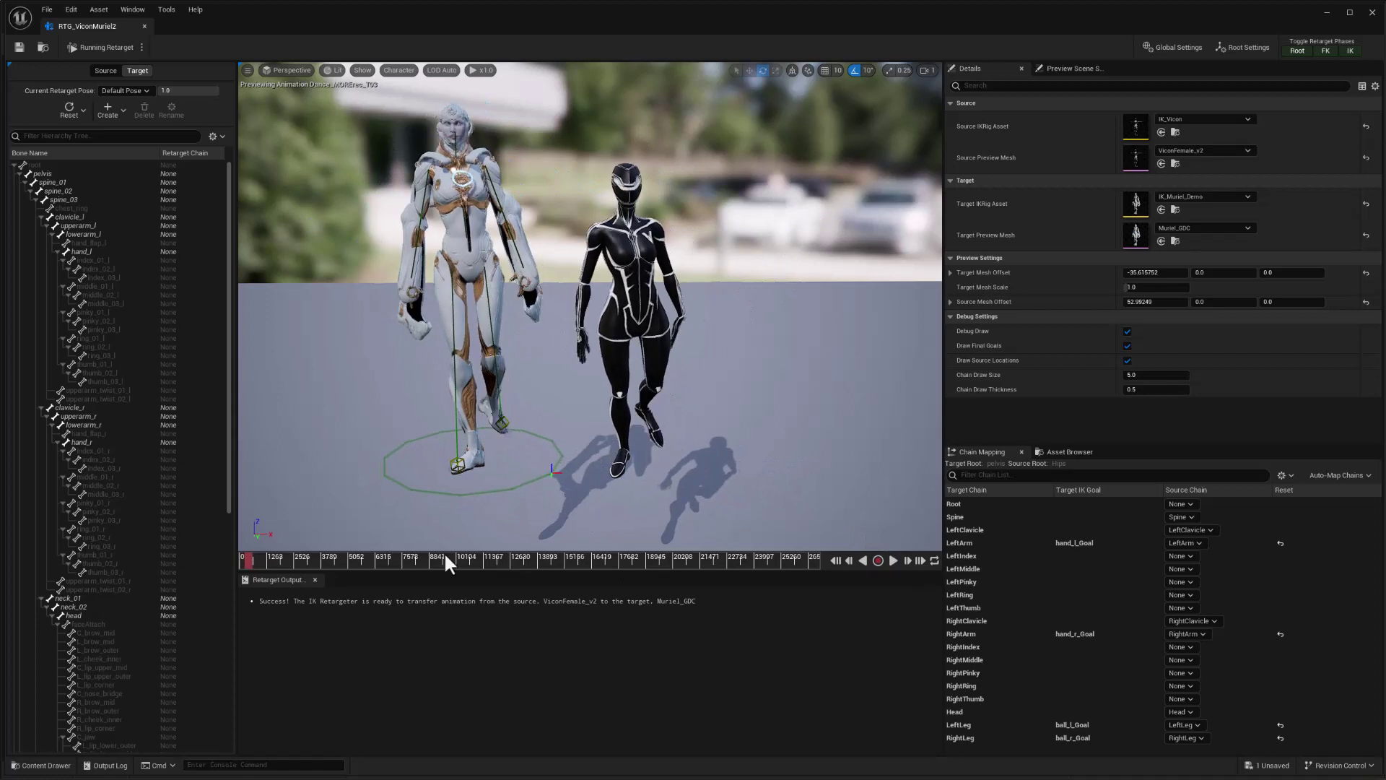
click(835, 561)
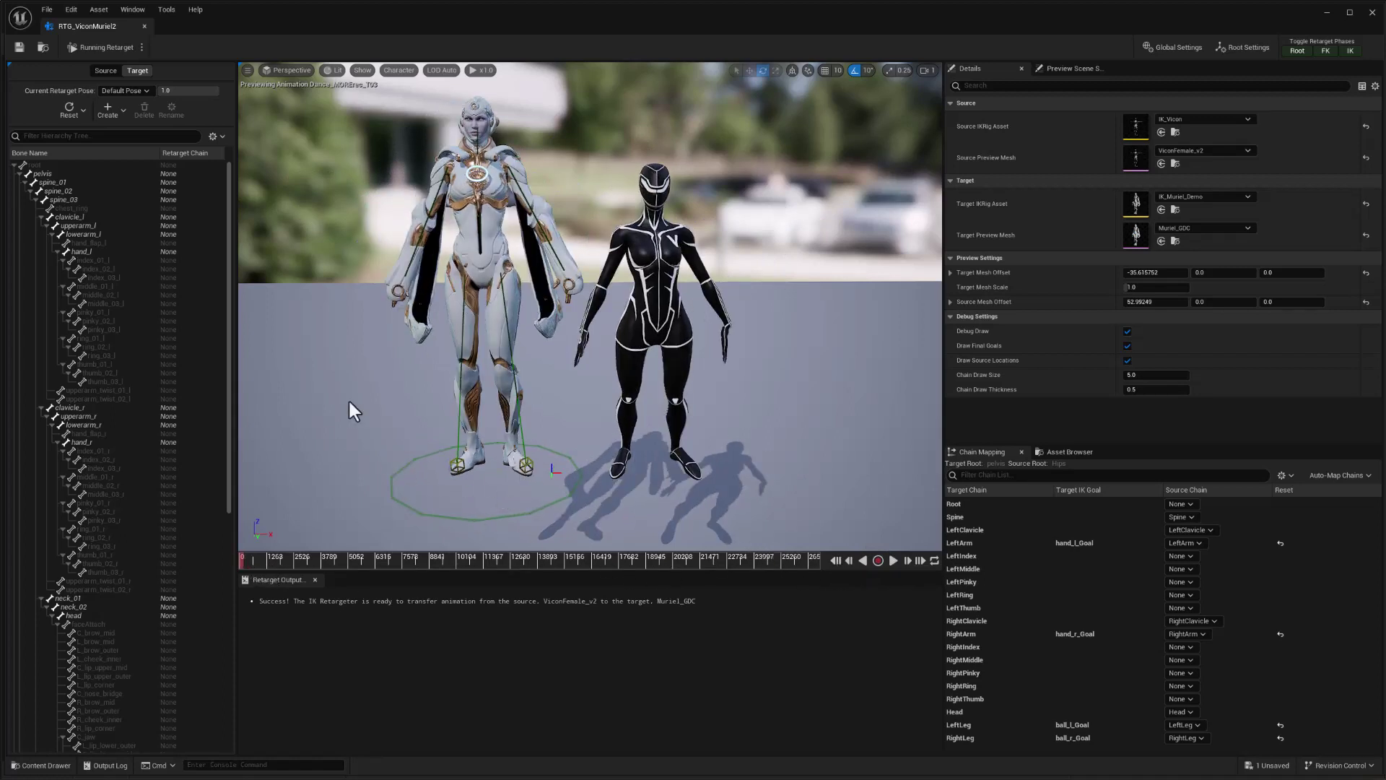
click(894, 561)
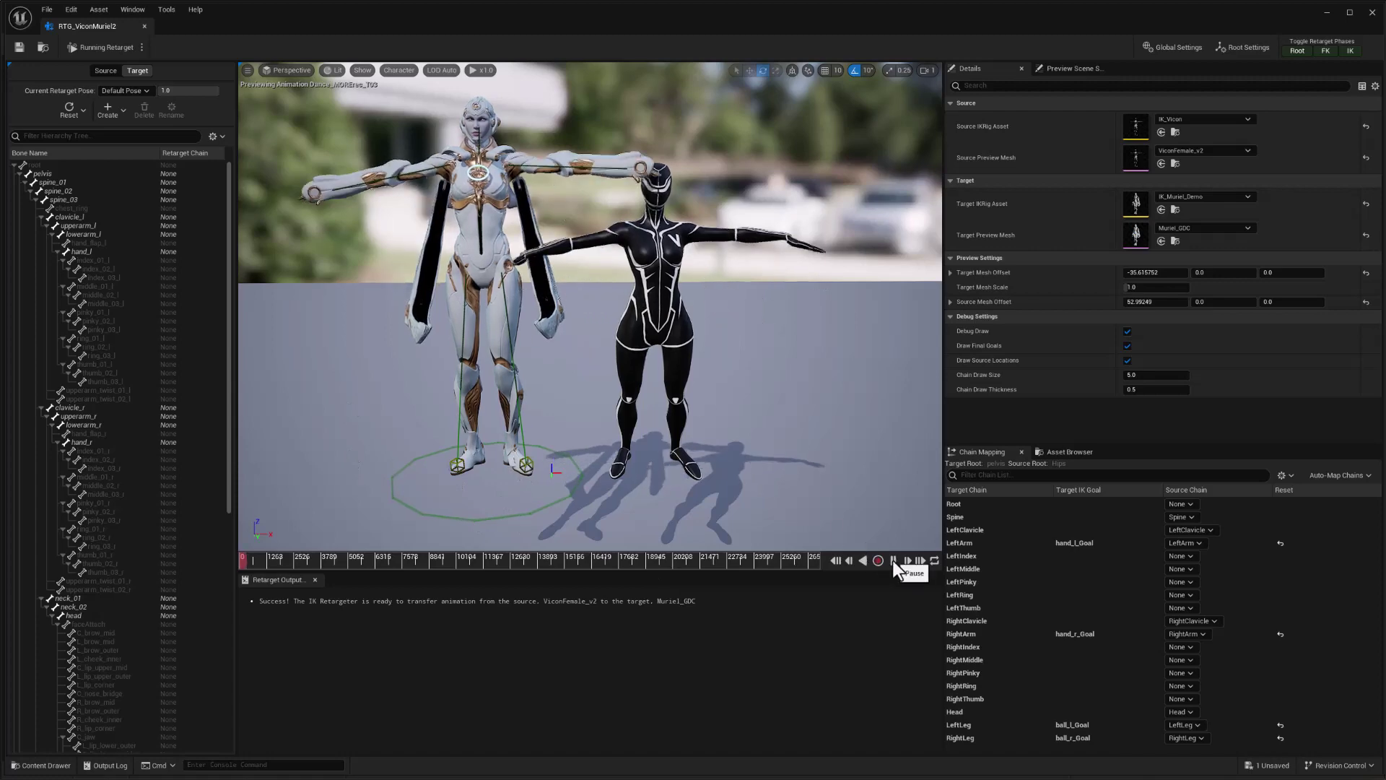
click(894, 561)
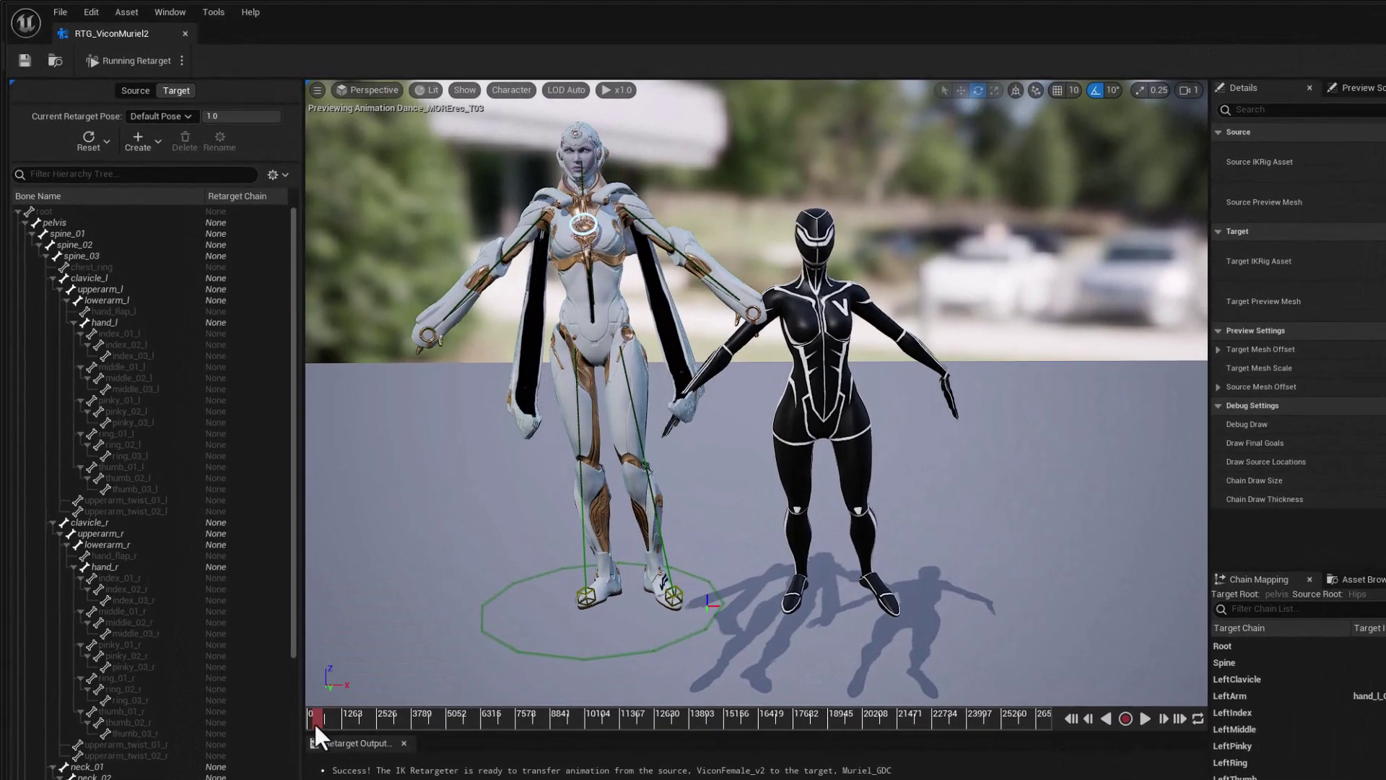
drag(314, 722, 314, 724)
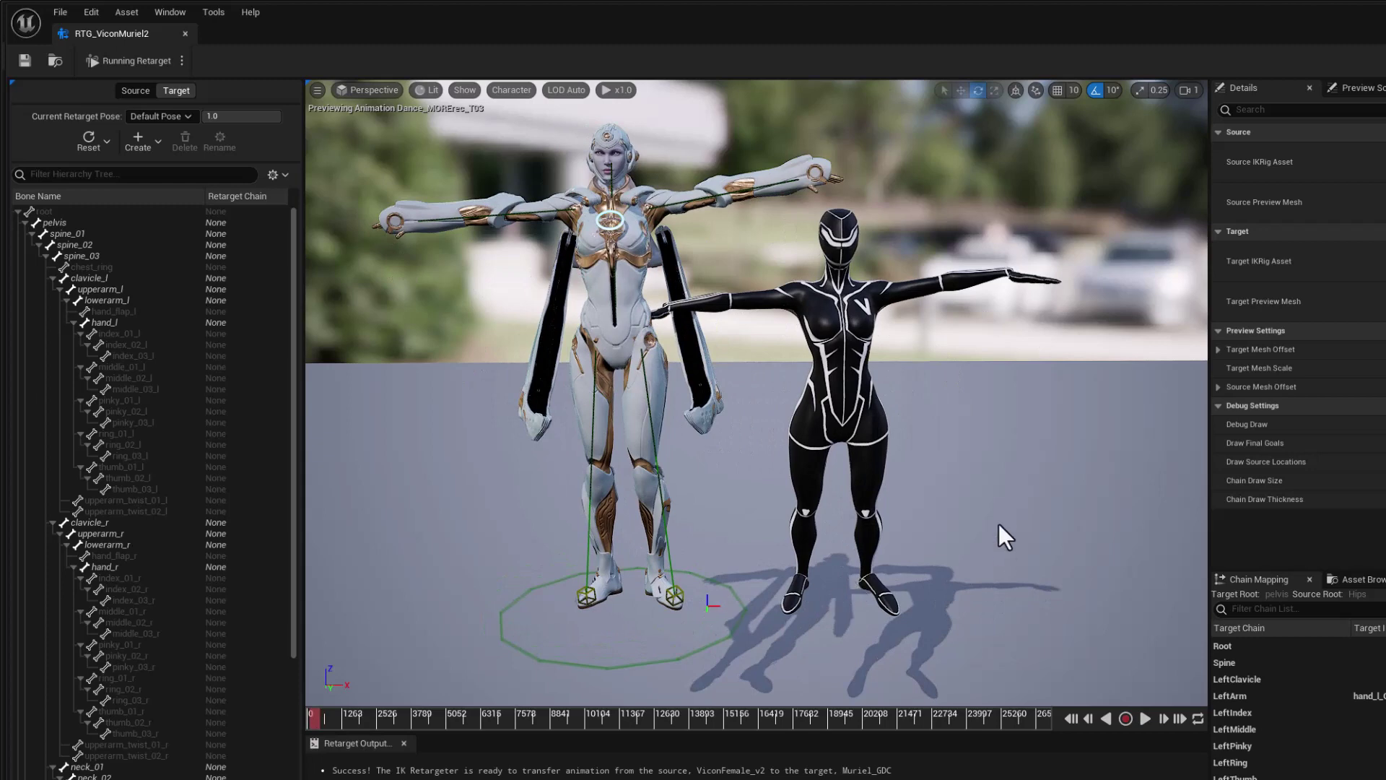
Examine the T-pose of the source and target characters from several angles, comparing arms and feet
scroll(1000, 520, up, 3)
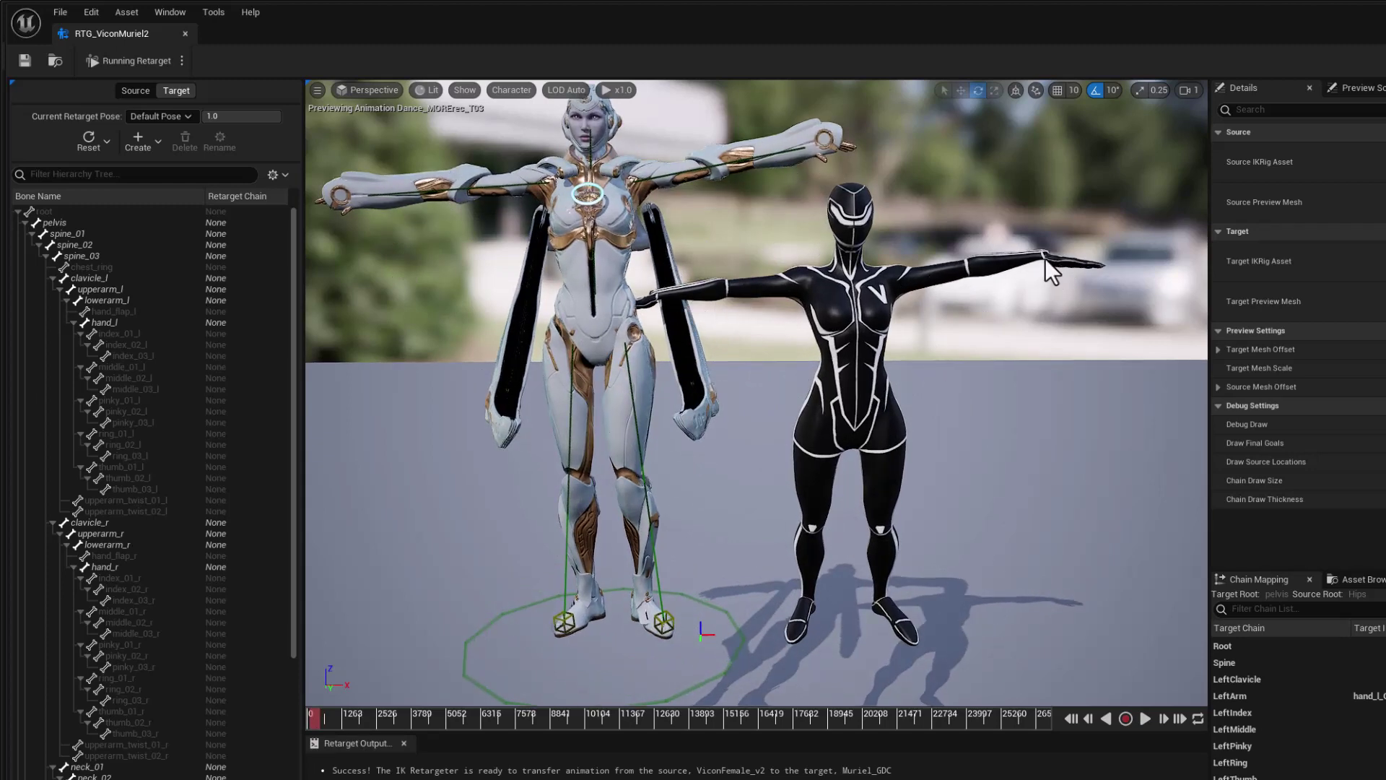
drag(1036, 486, 946, 485)
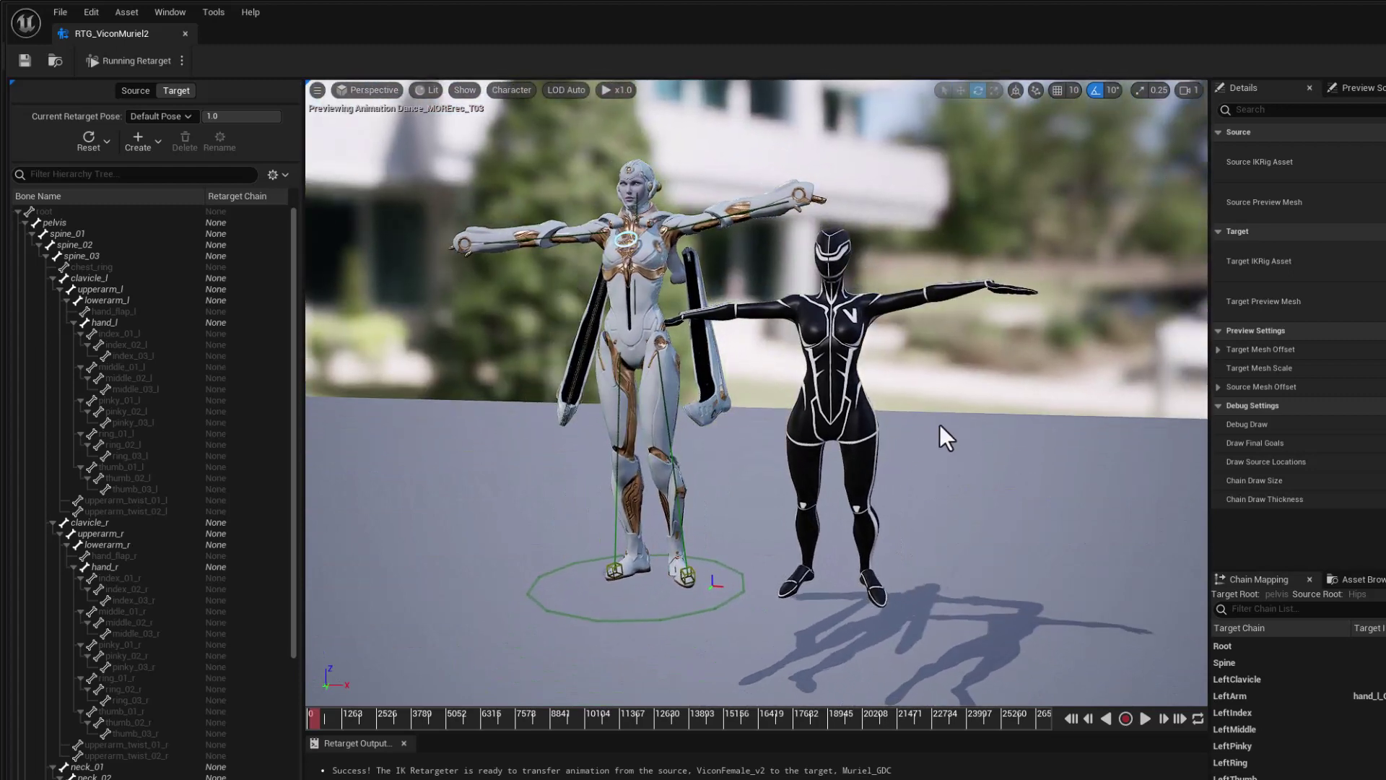
drag(956, 380, 953, 415)
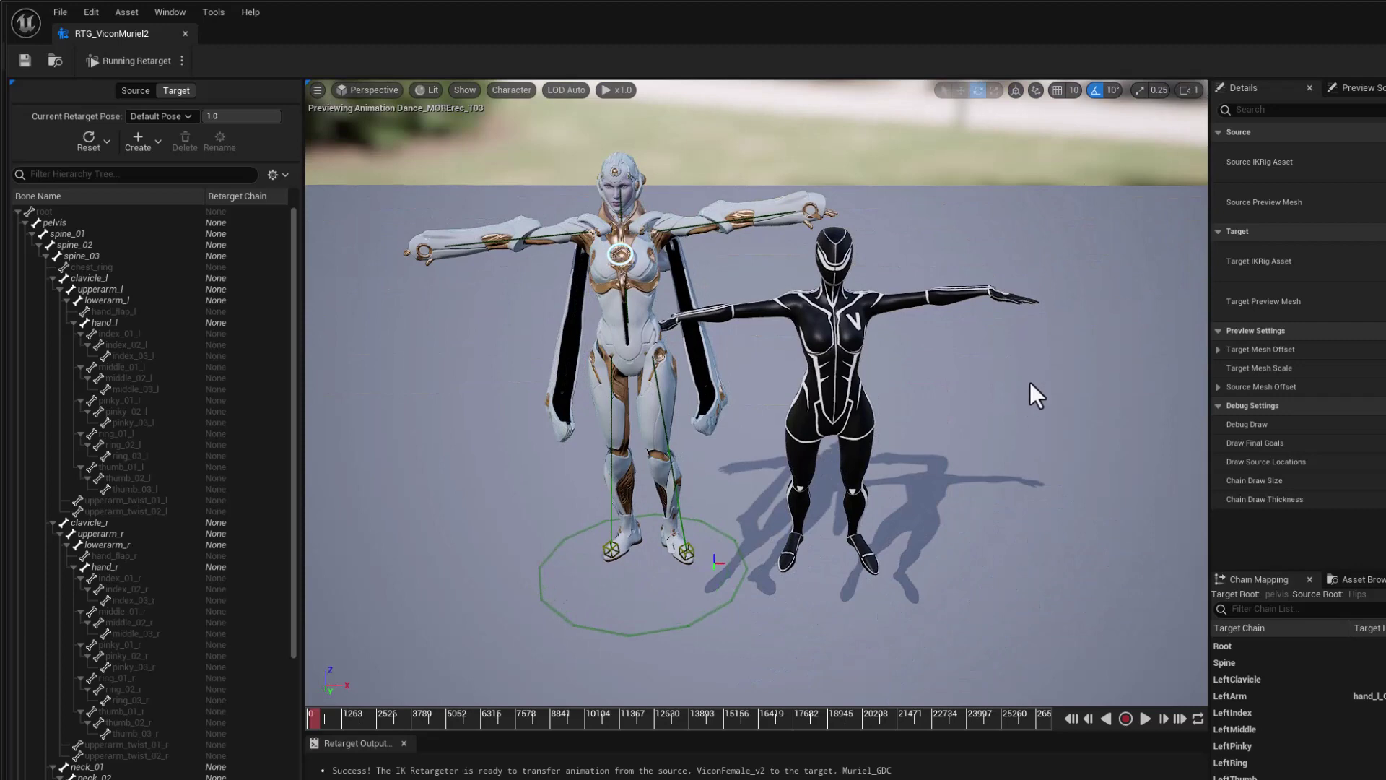
drag(939, 399, 951, 340)
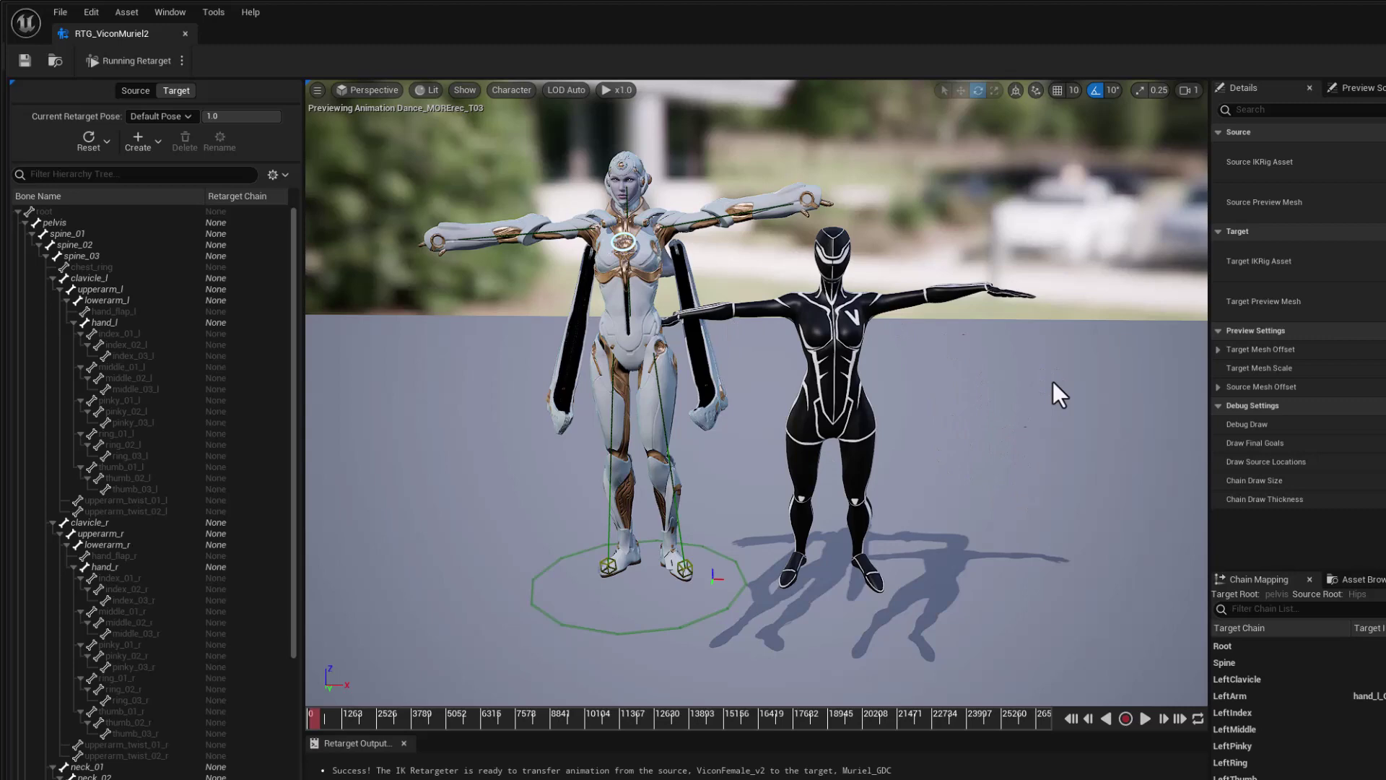
drag(999, 414, 998, 401)
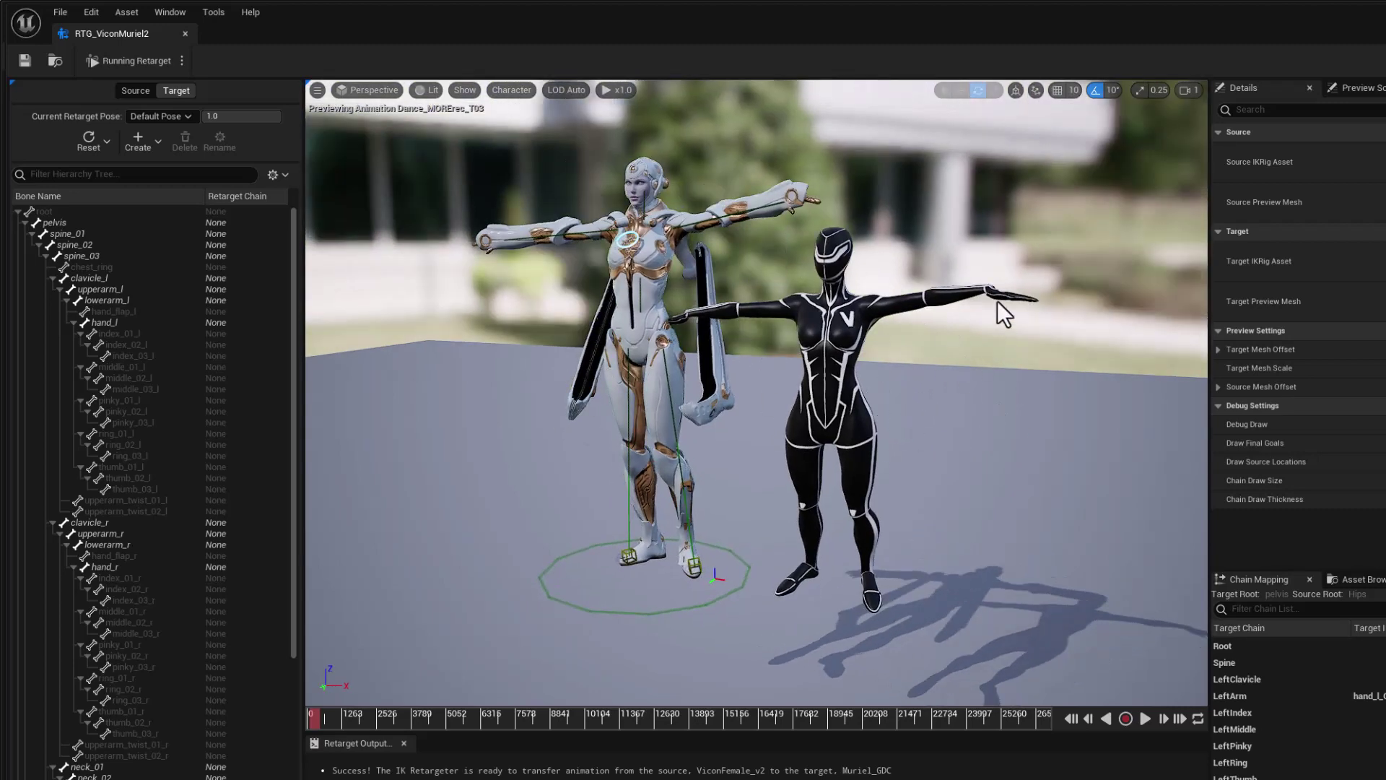
drag(955, 400, 925, 311)
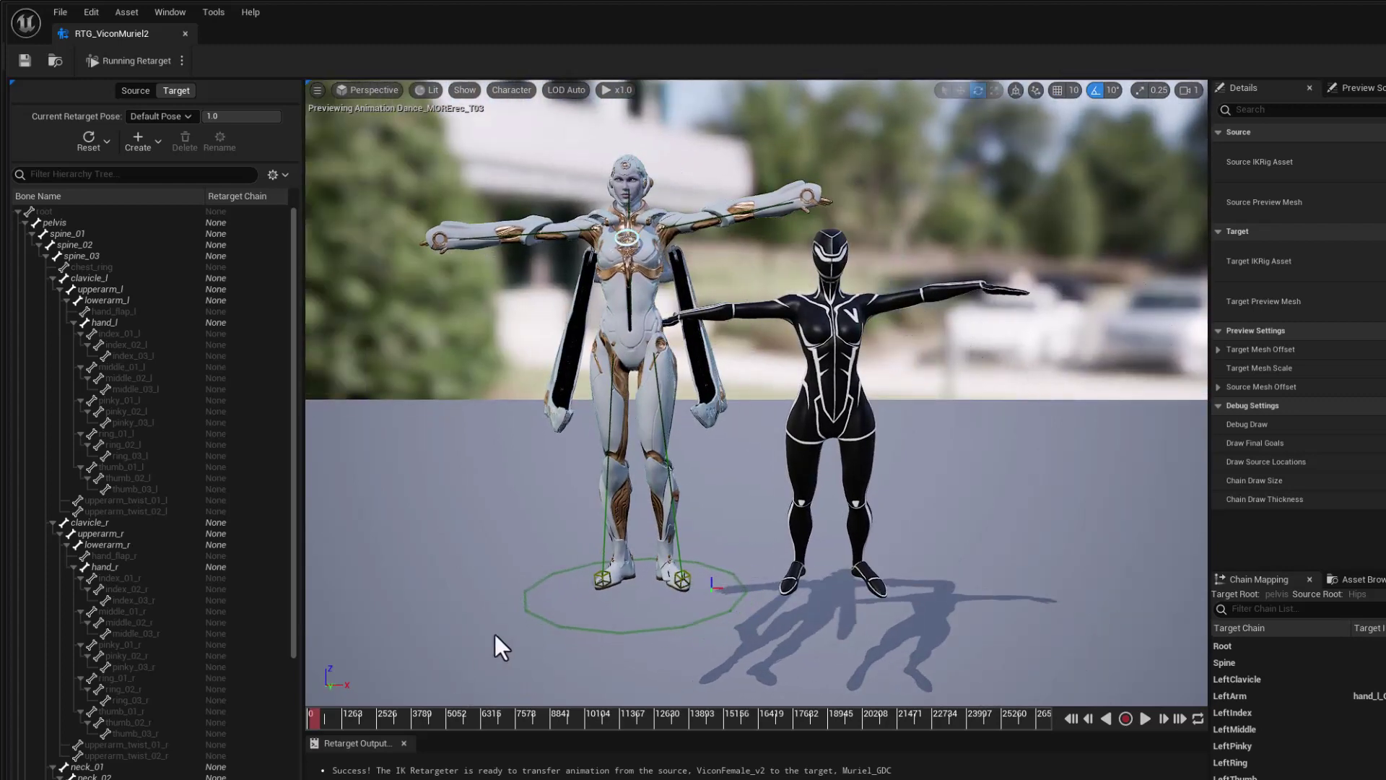
Compare the editable retarget pose with the running animation, ending on the animation's T-pose frame
click(182, 60)
click(214, 99)
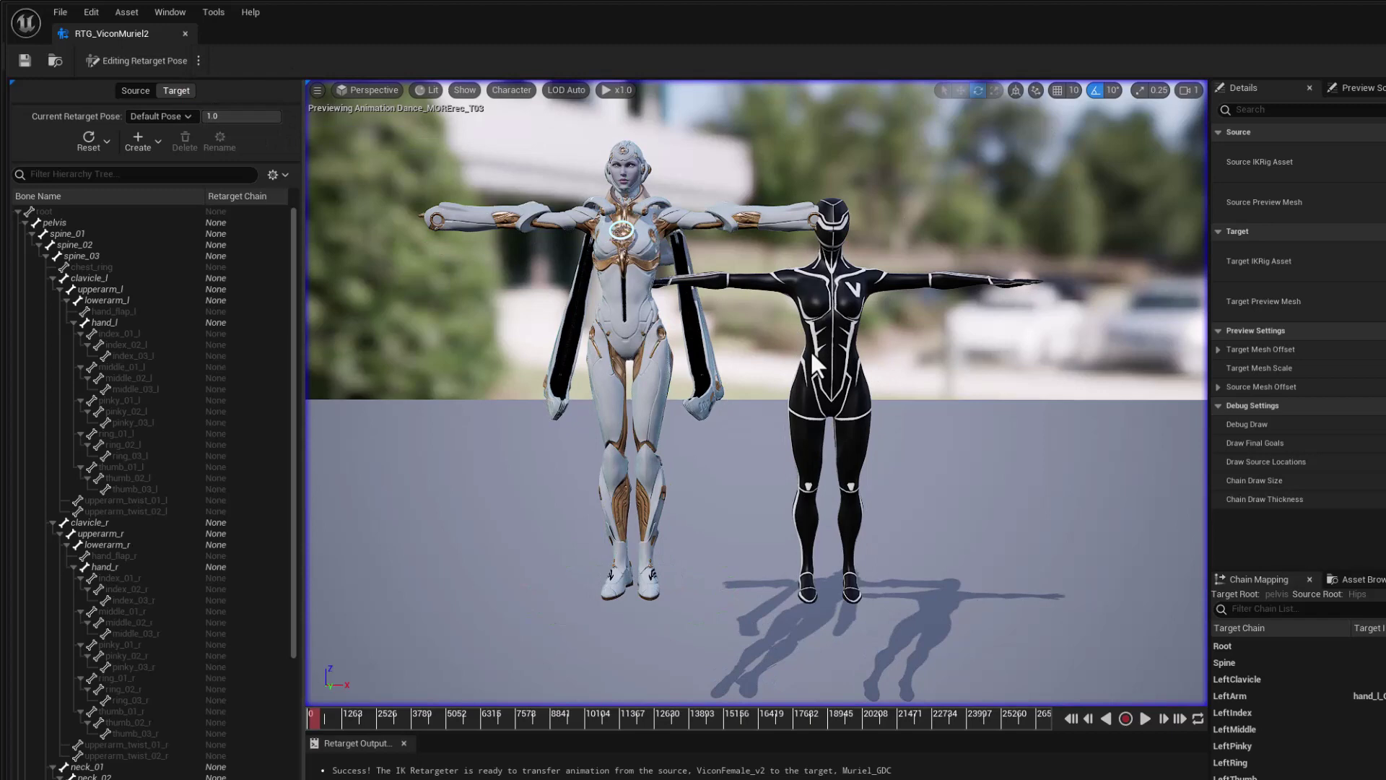
click(200, 60)
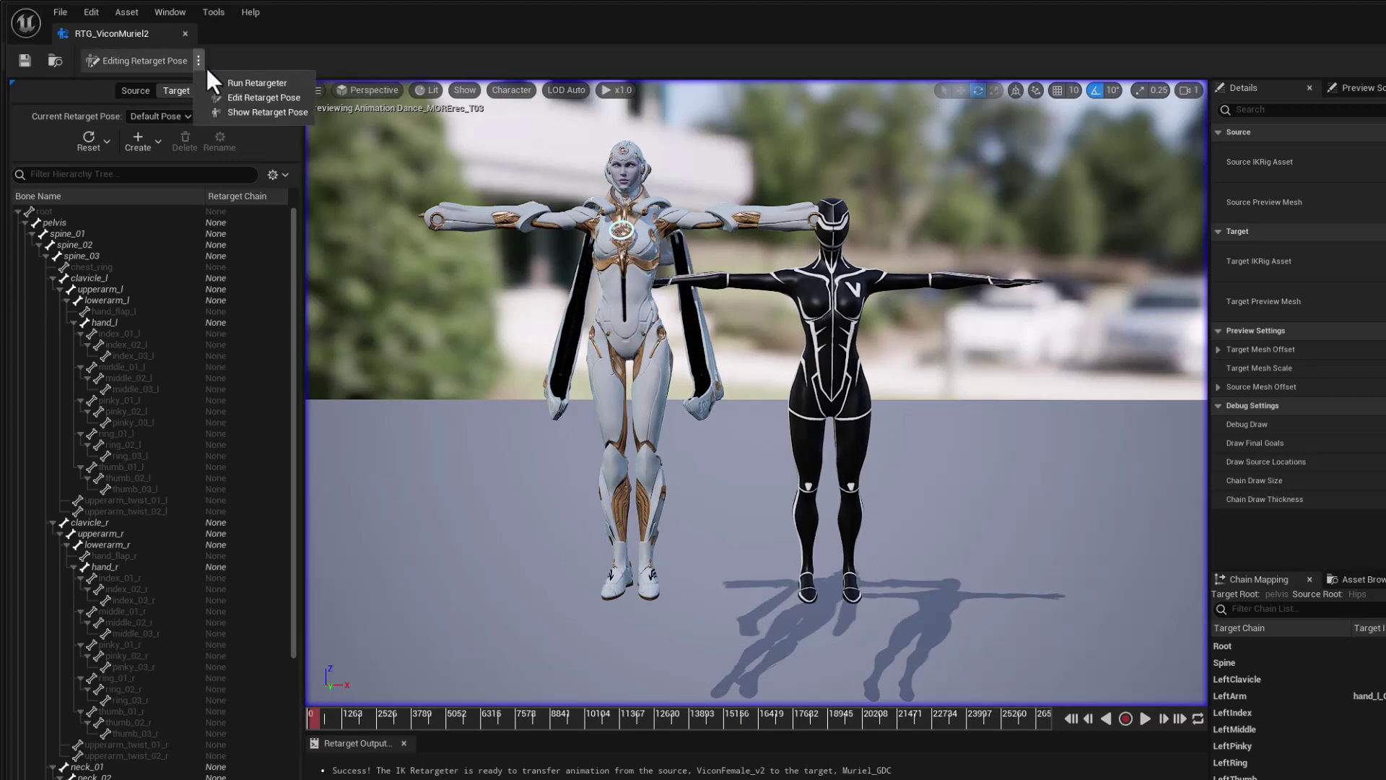
click(217, 81)
click(1145, 718)
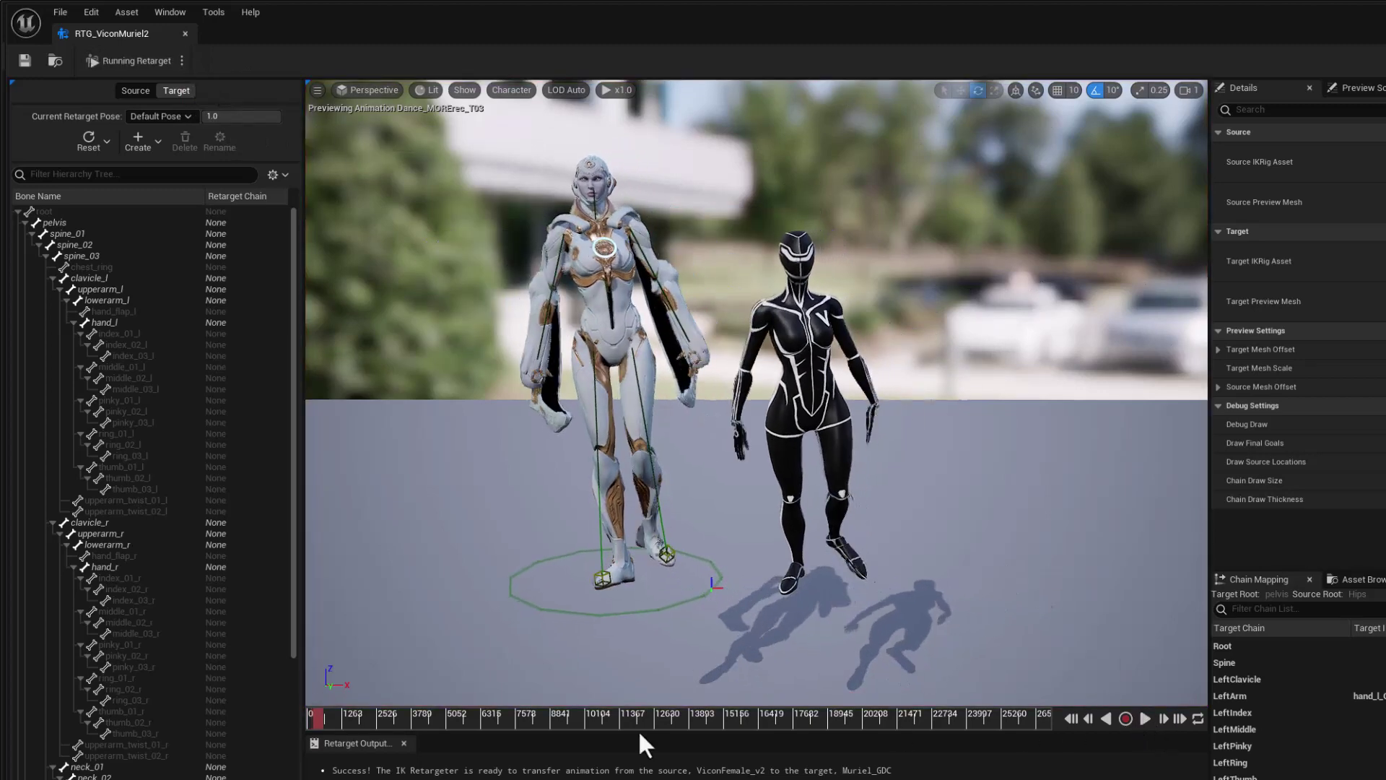
drag(319, 717, 311, 718)
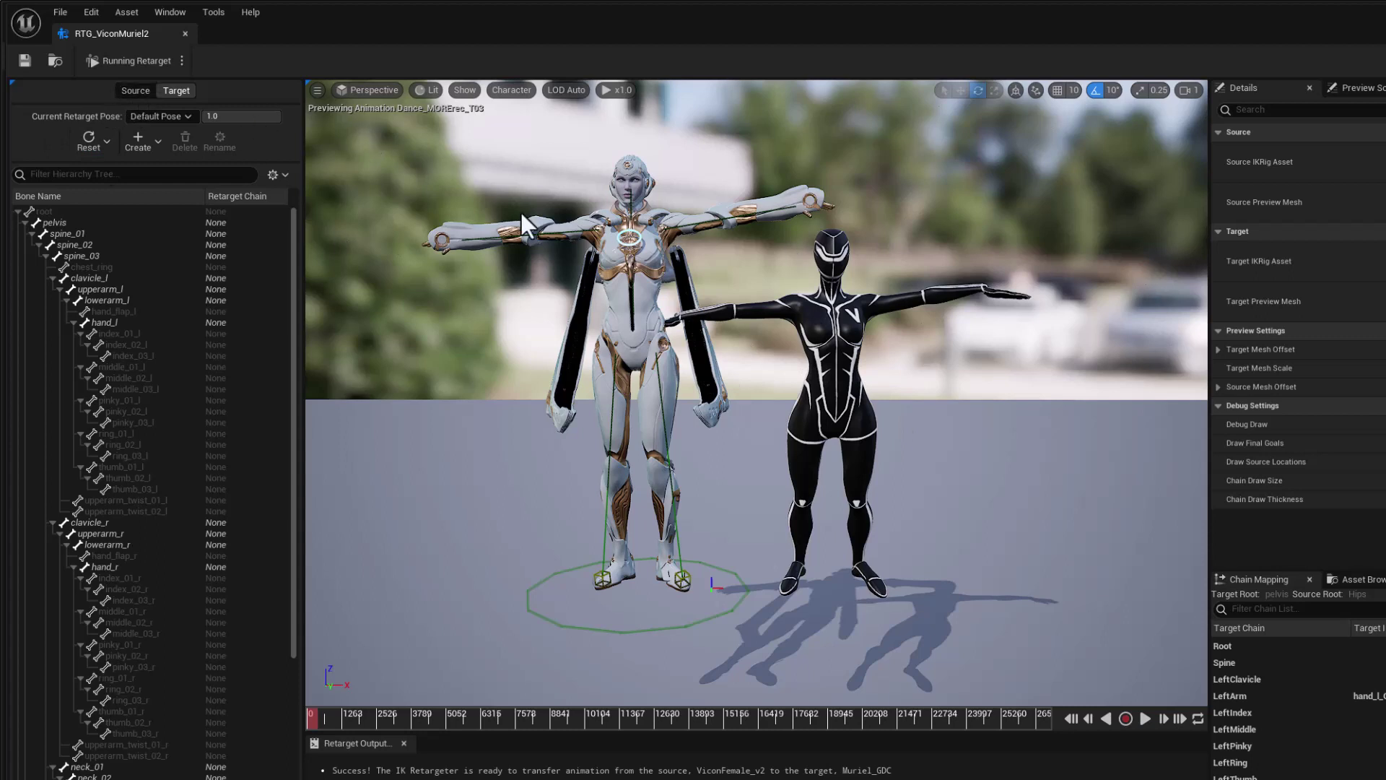
Export the source character's current pose as a pose asset named DemoTPose in the Vicon folder
click(133, 91)
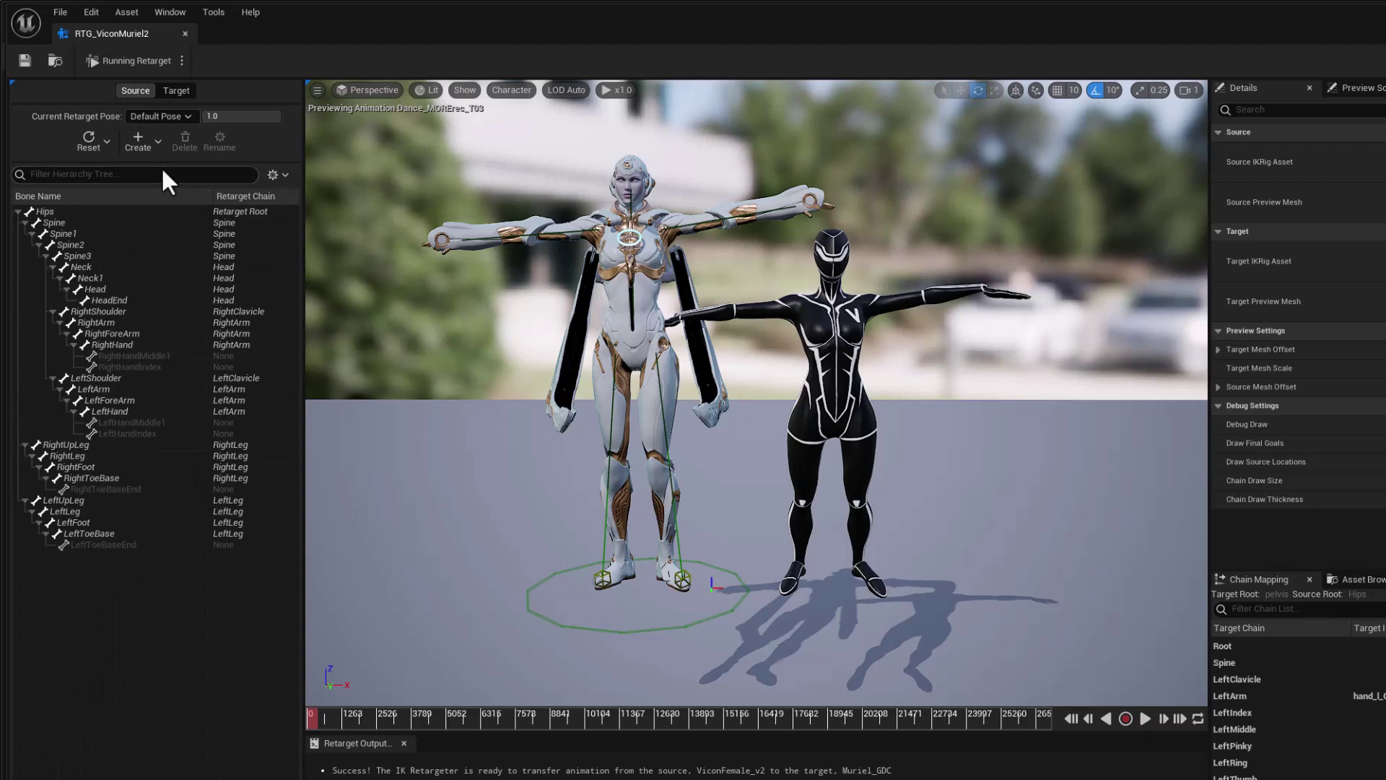
click(159, 141)
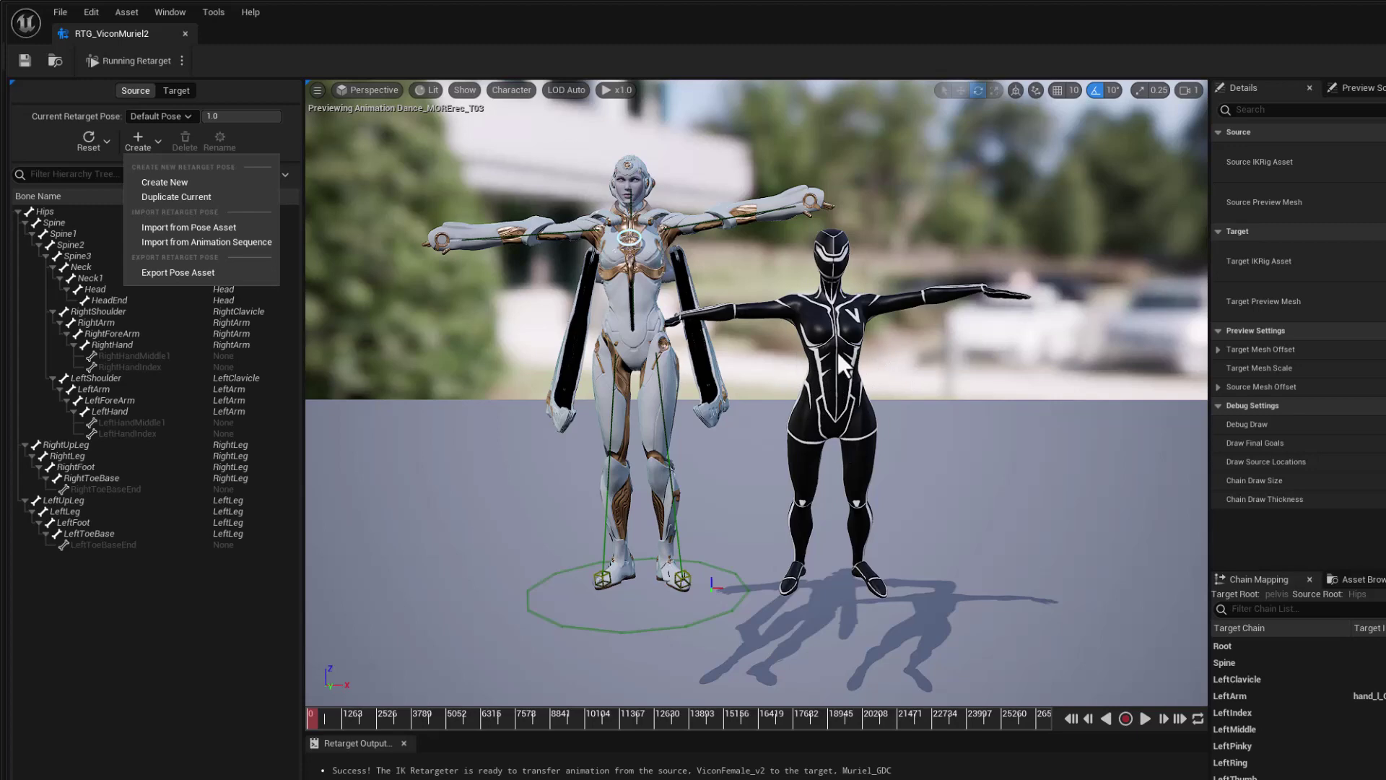
click(186, 272)
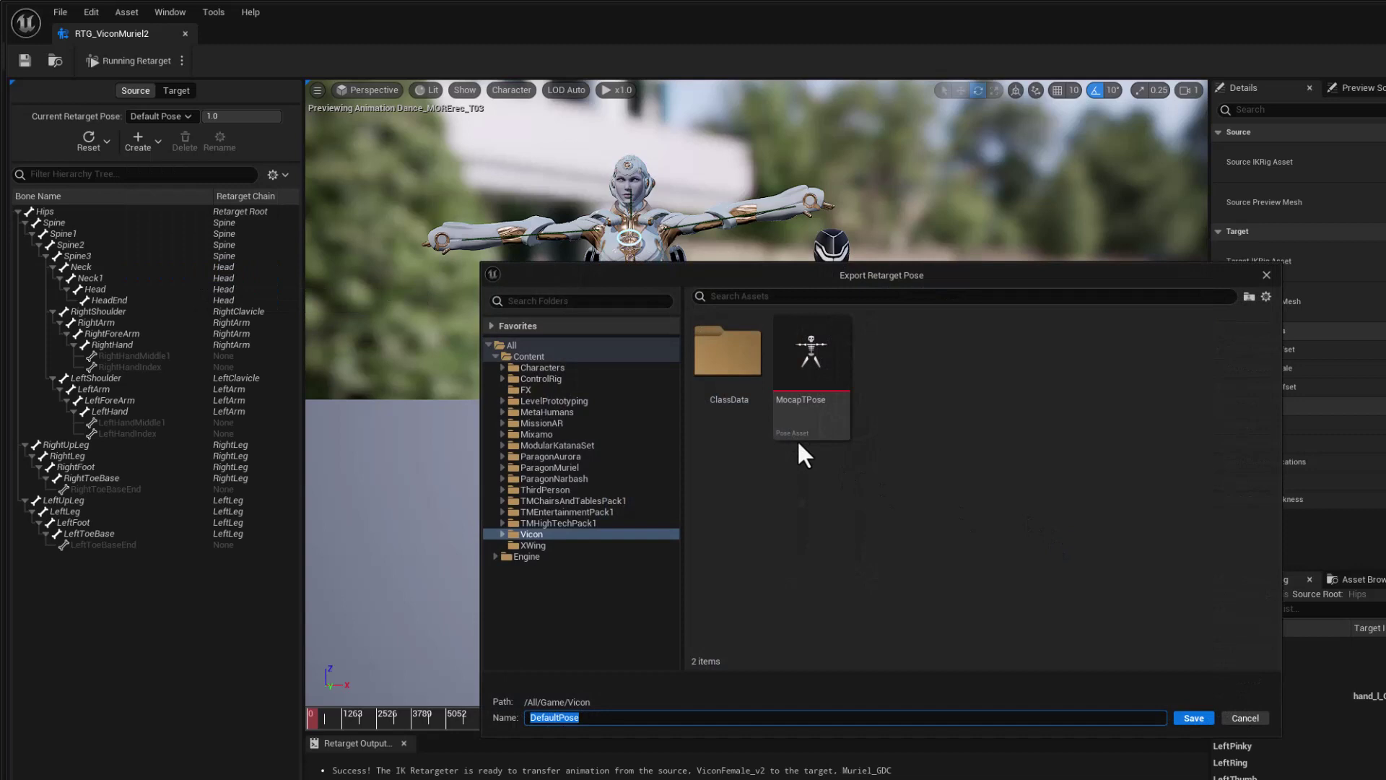
mouse_move(814, 419)
click(531, 534)
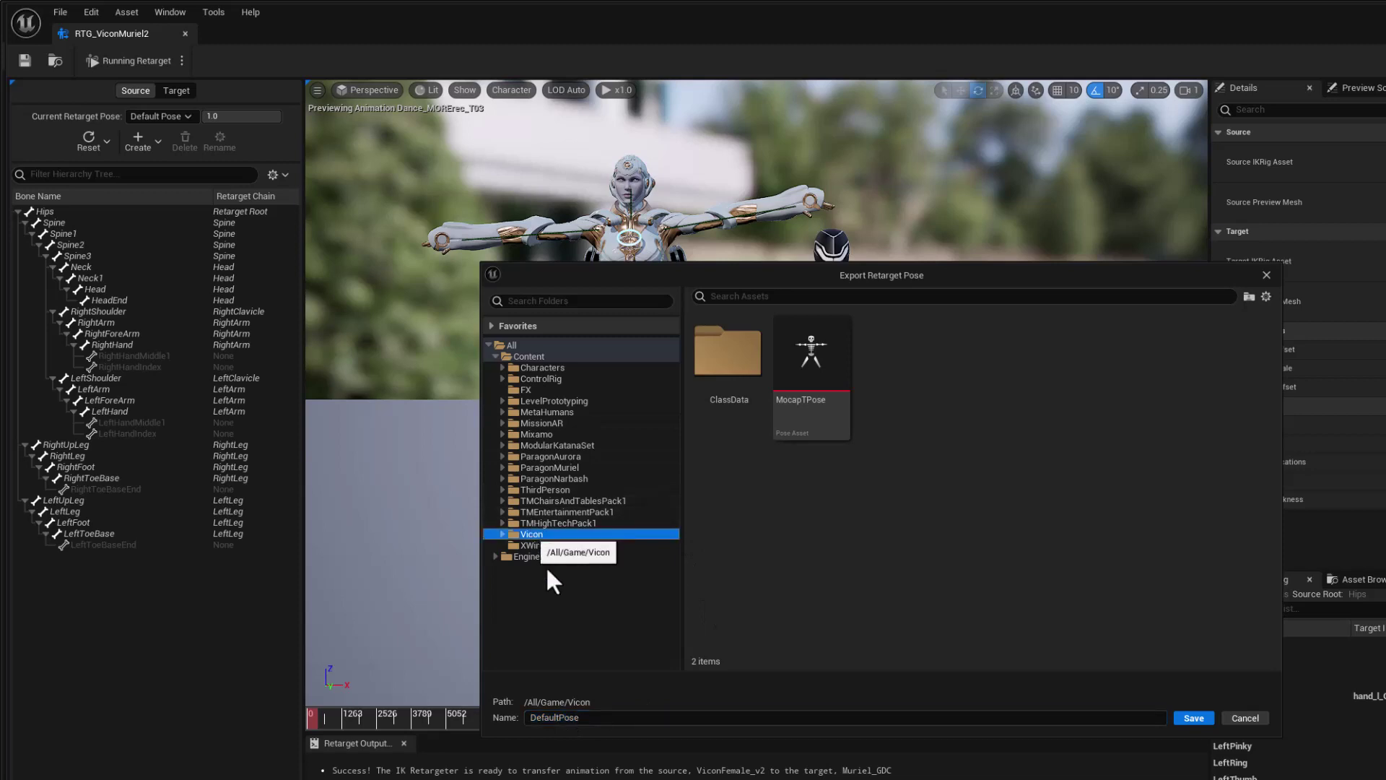
click(610, 719)
text(De)
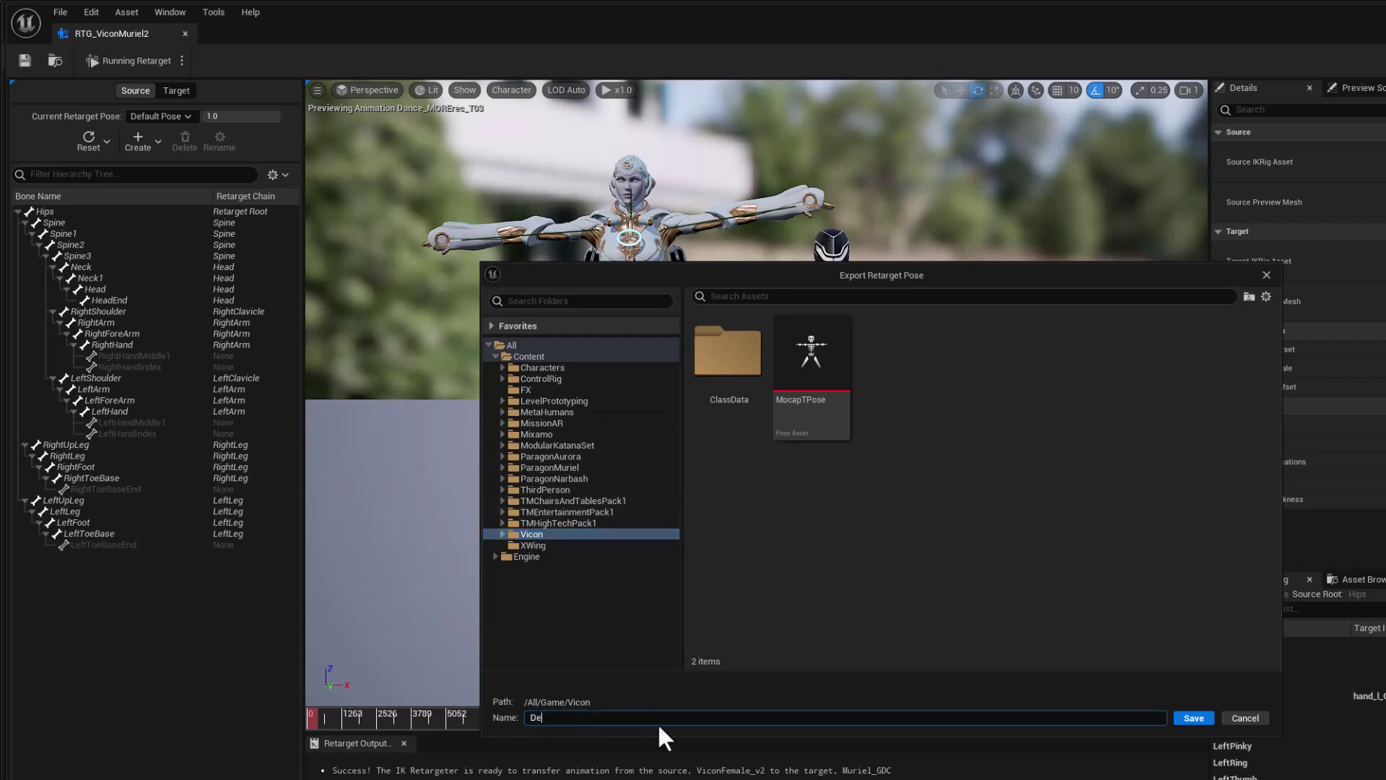
text(moTPose)
click(1194, 717)
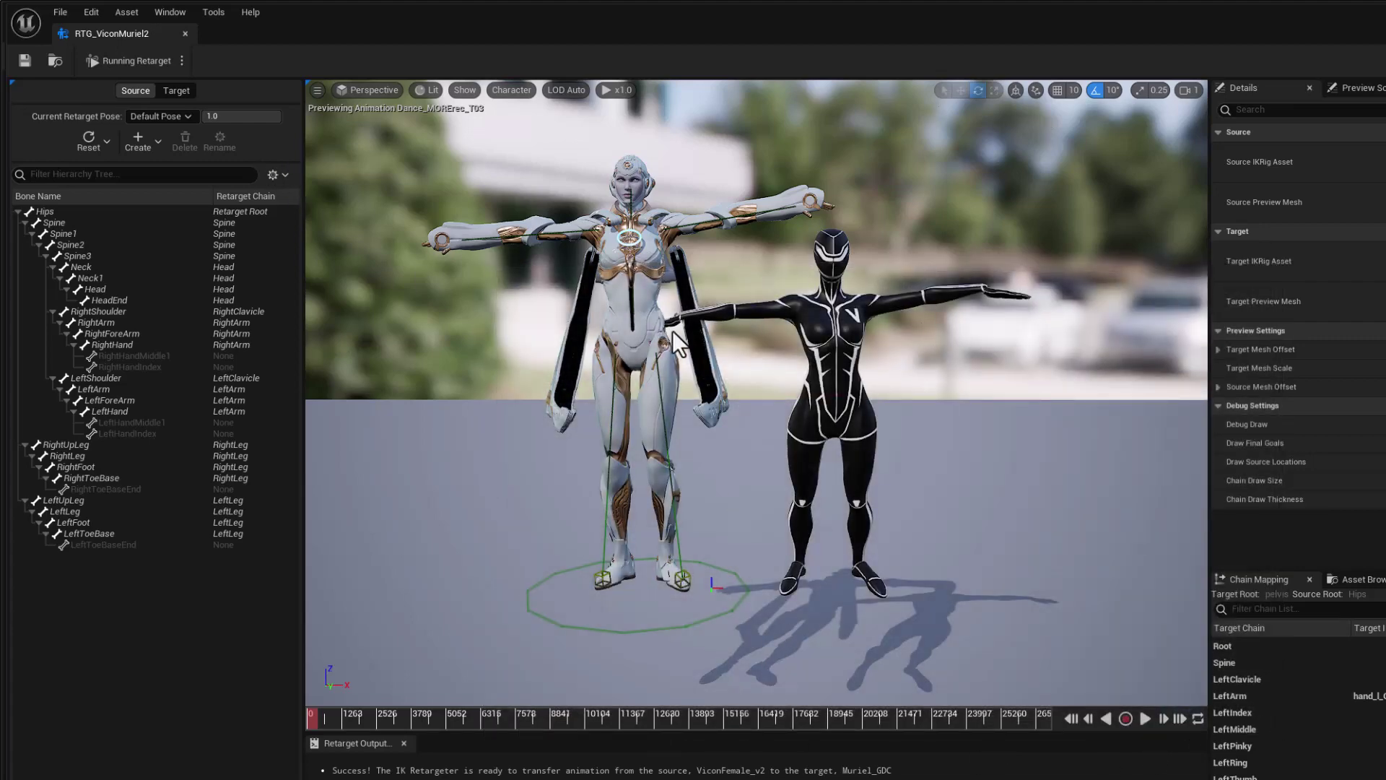
Enter retarget pose editing and import the DemoTPose pose asset as a new retarget pose for the source
click(182, 61)
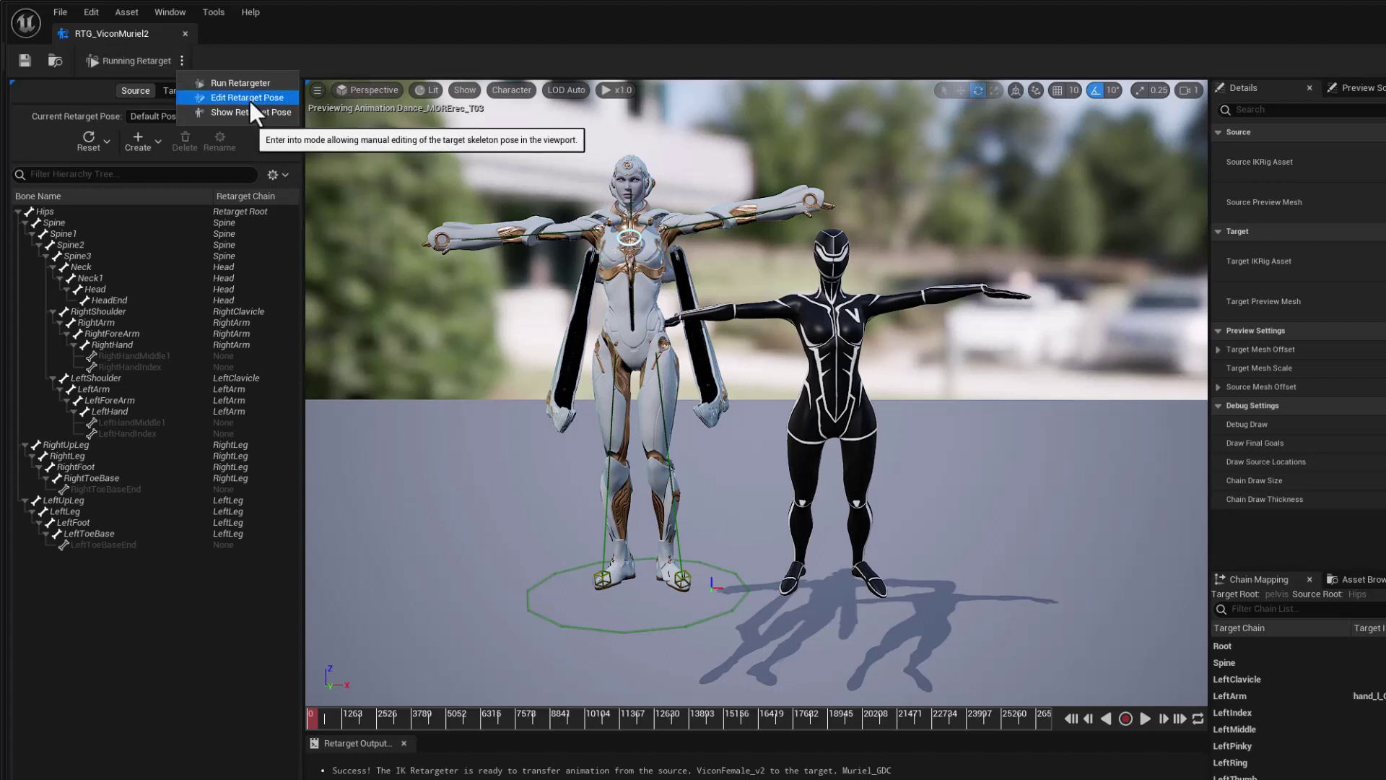
click(249, 99)
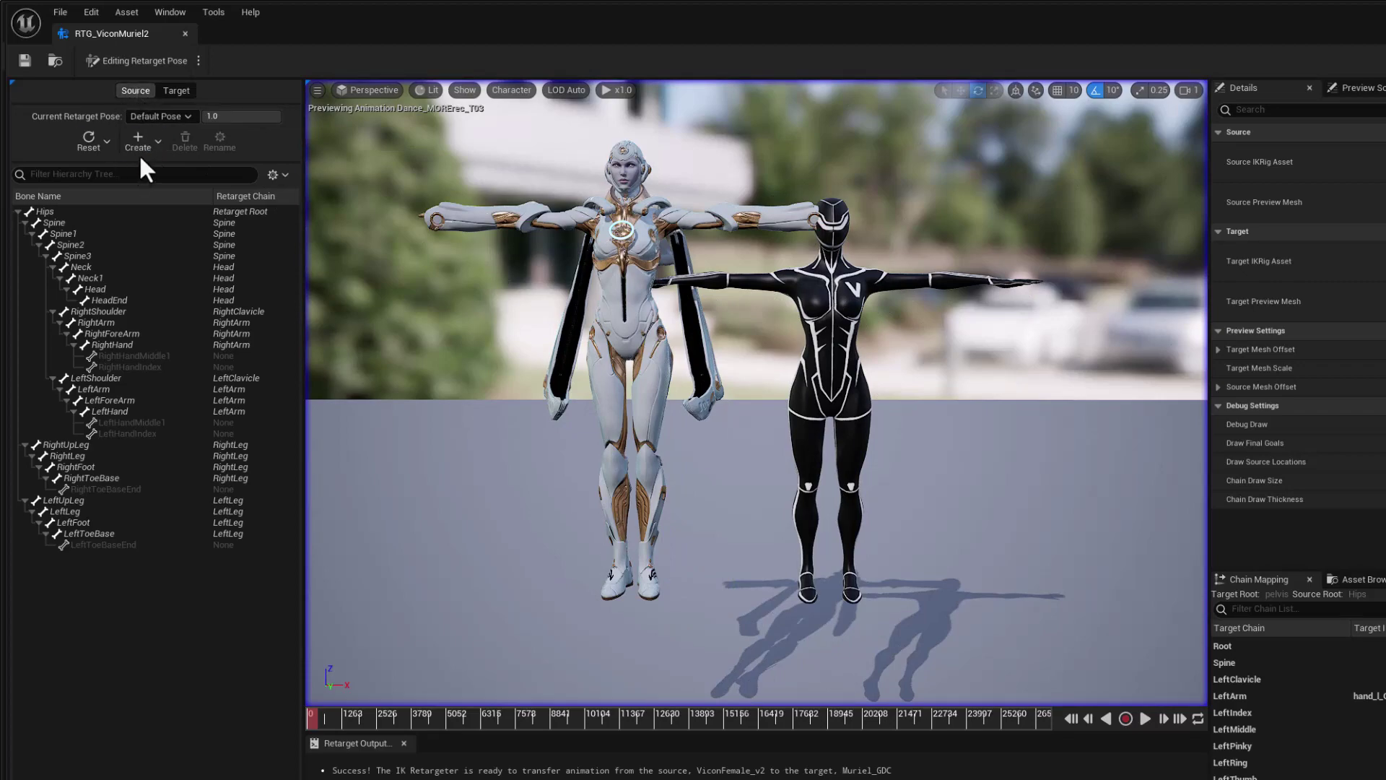
click(156, 140)
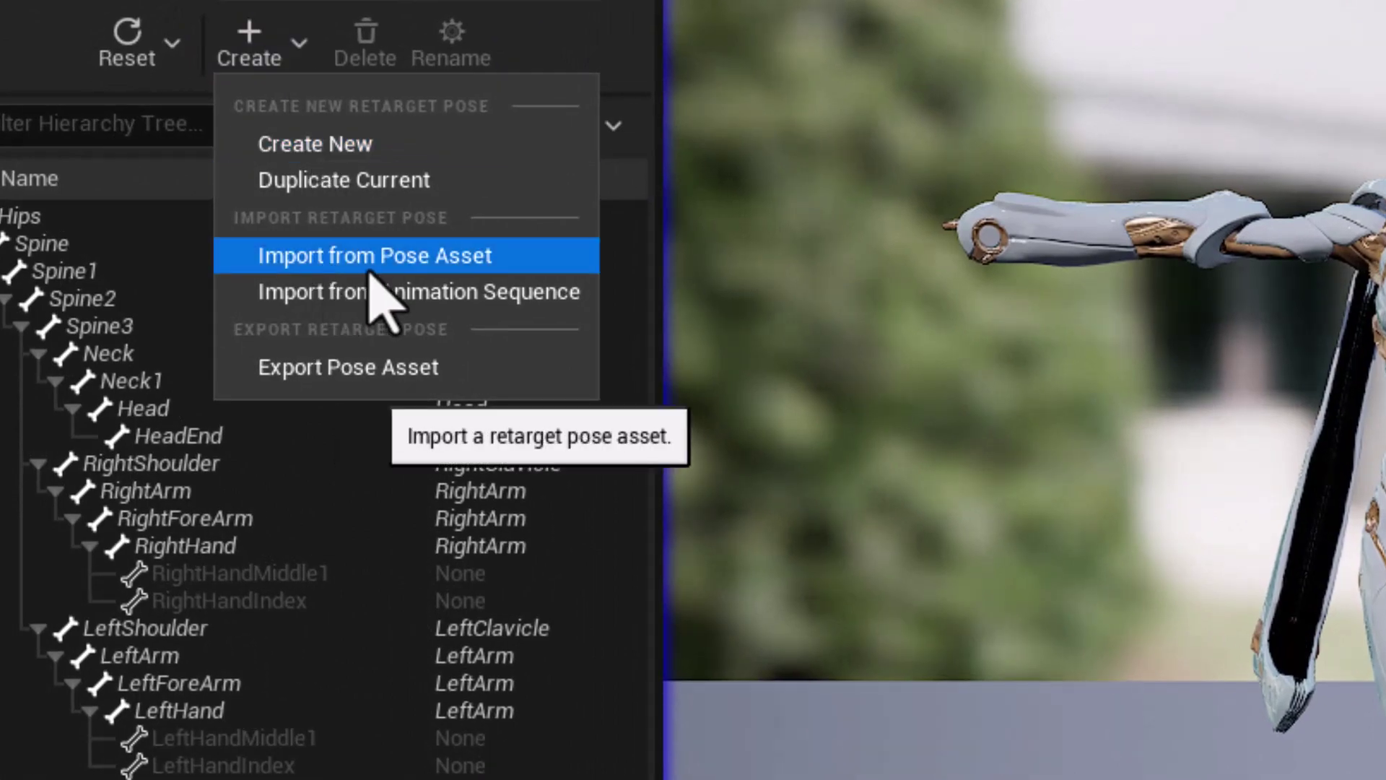
click(369, 271)
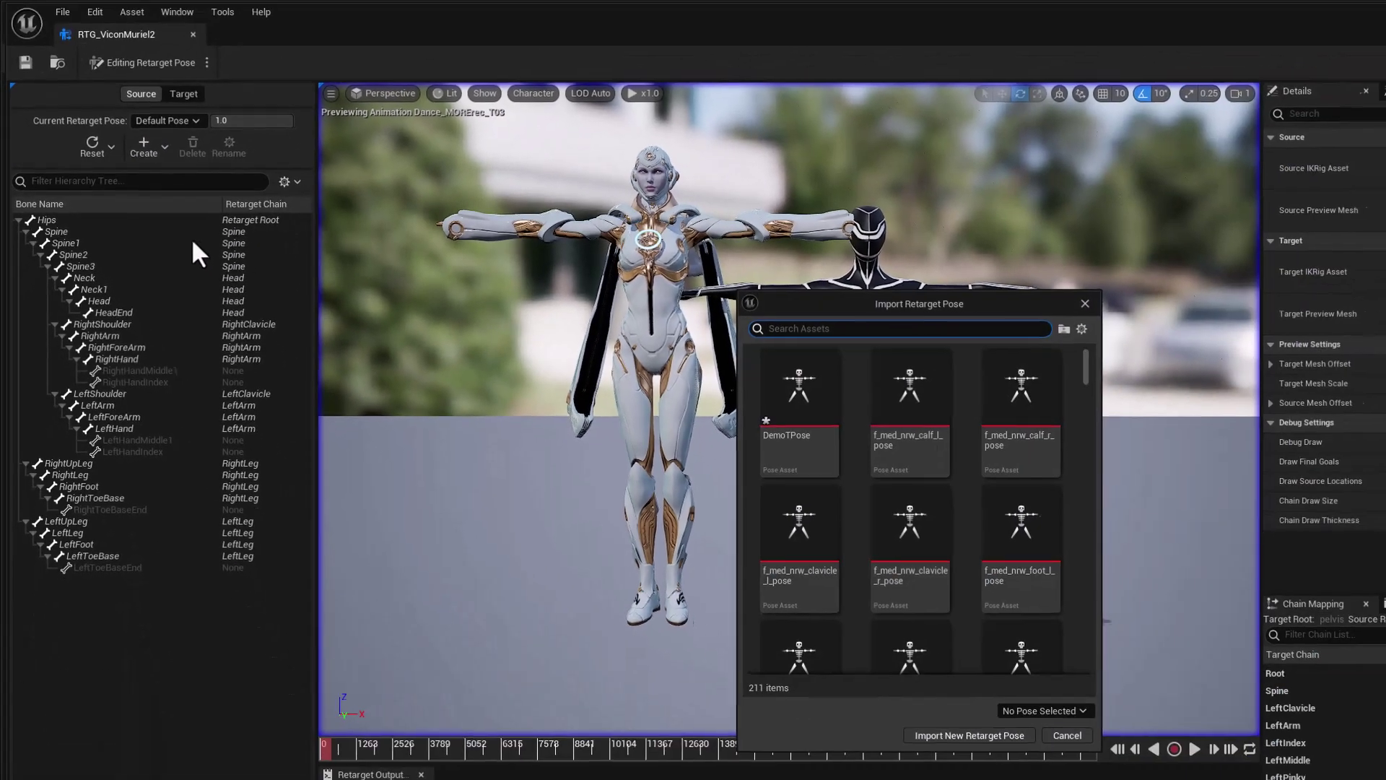
mouse_move(794, 394)
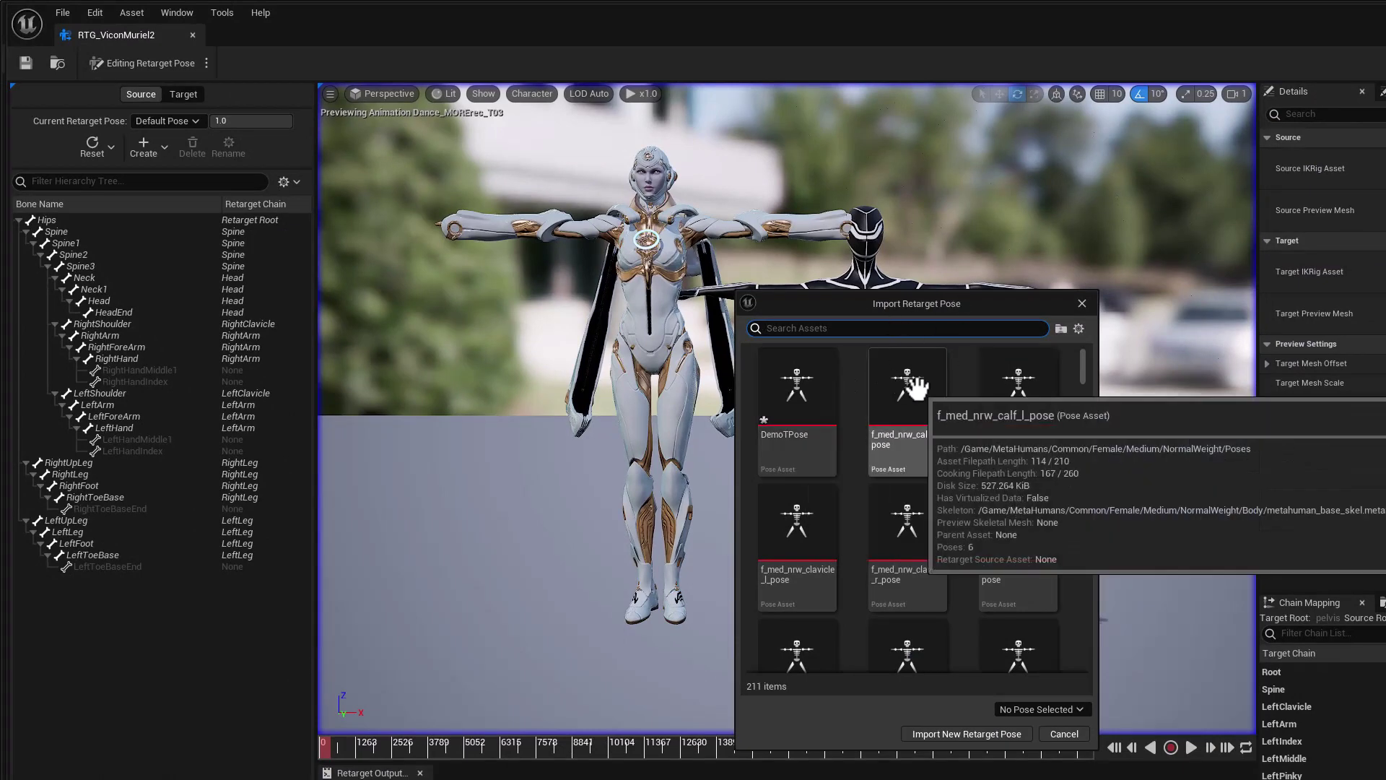
text(demo)
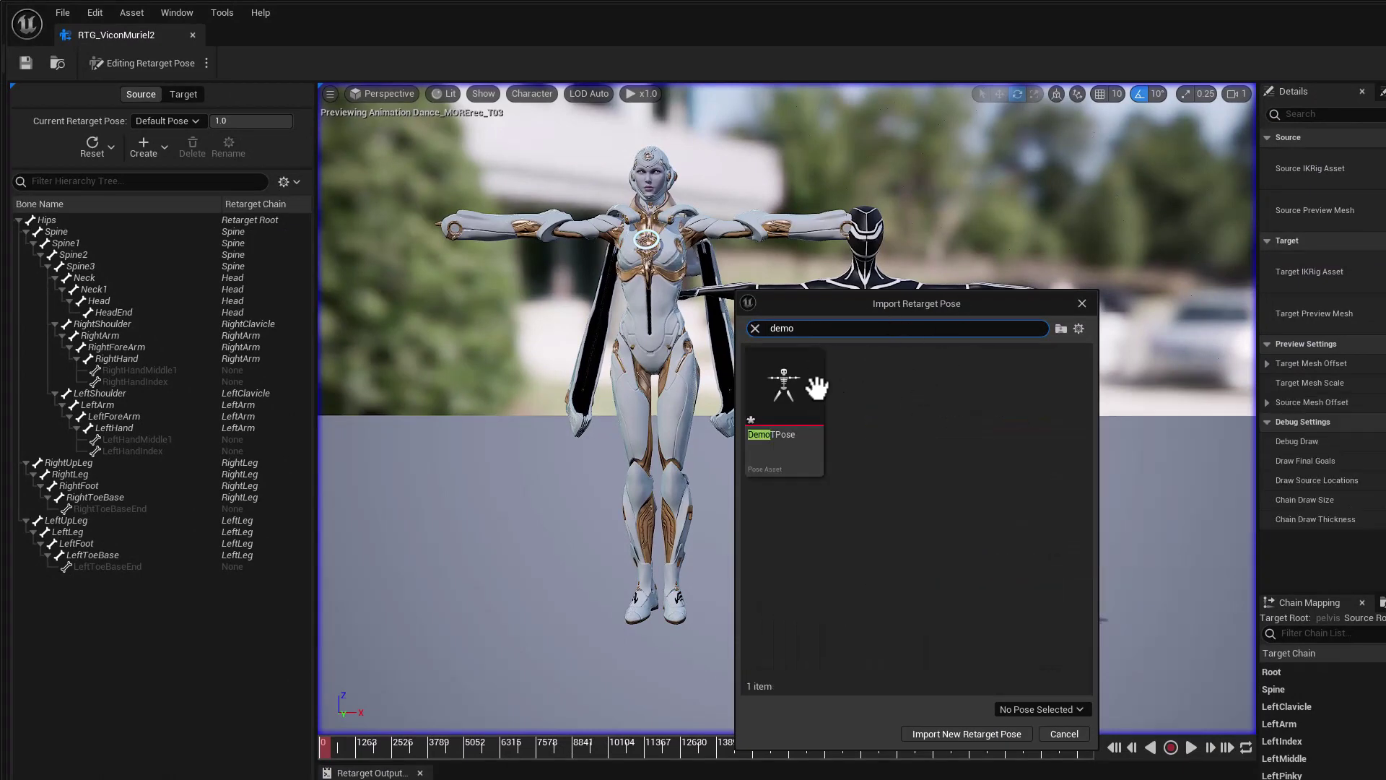
click(782, 381)
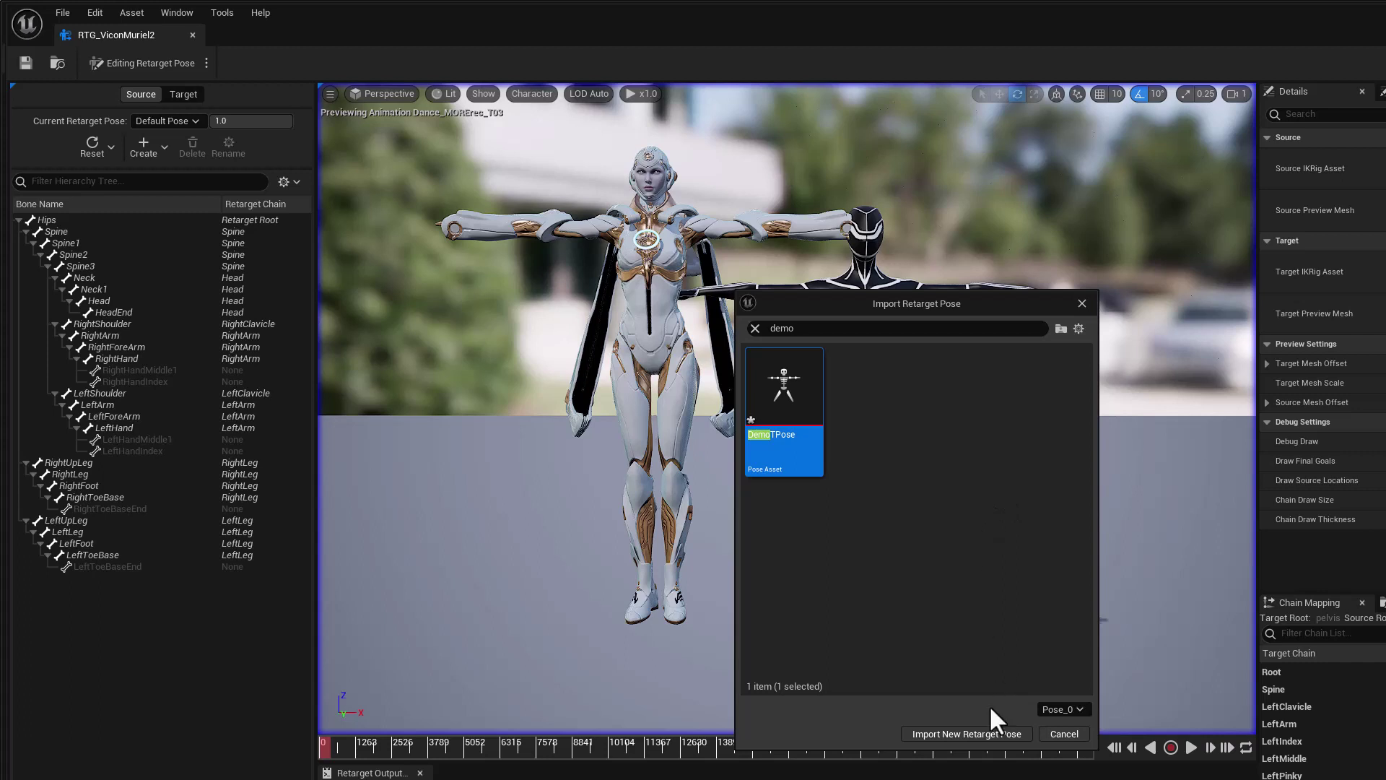
click(981, 732)
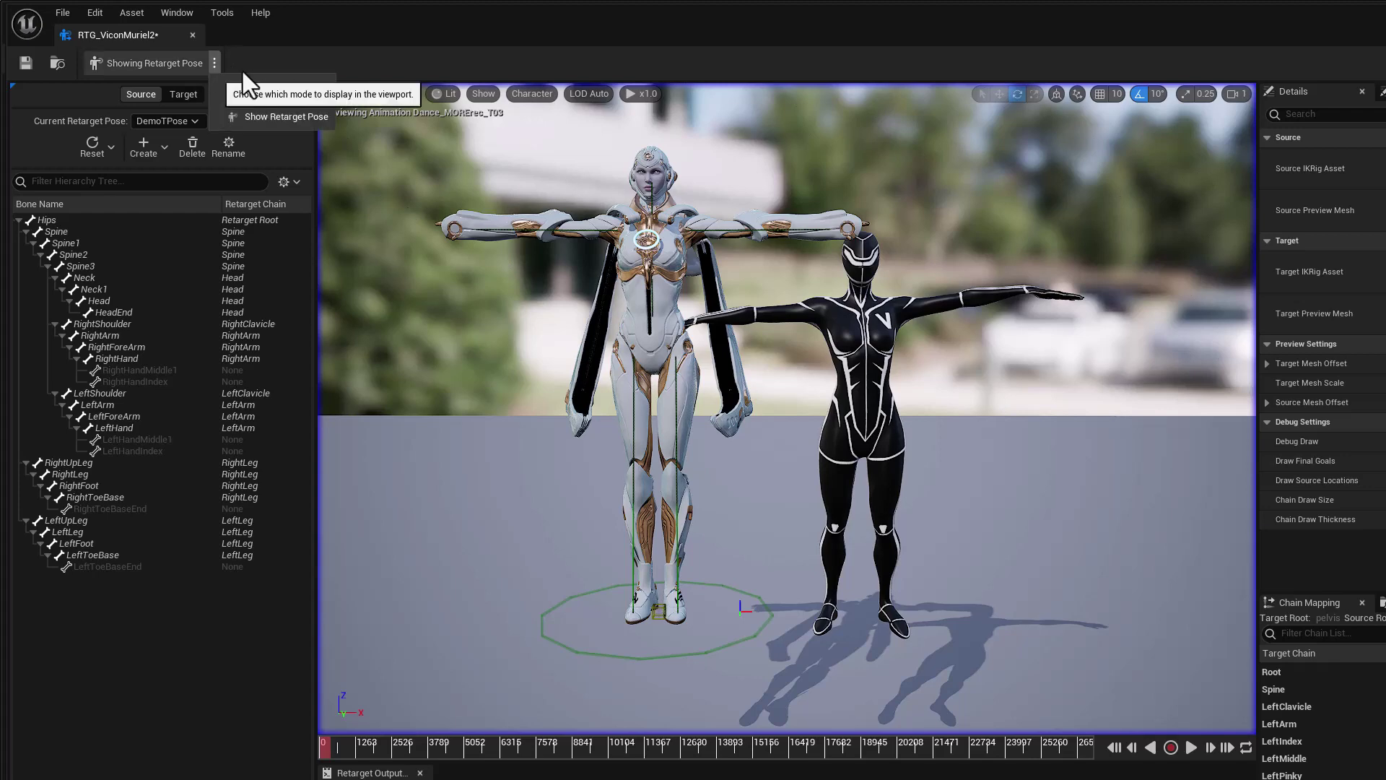
Play the preview animation through the retargeter using the imported source pose
key(space)
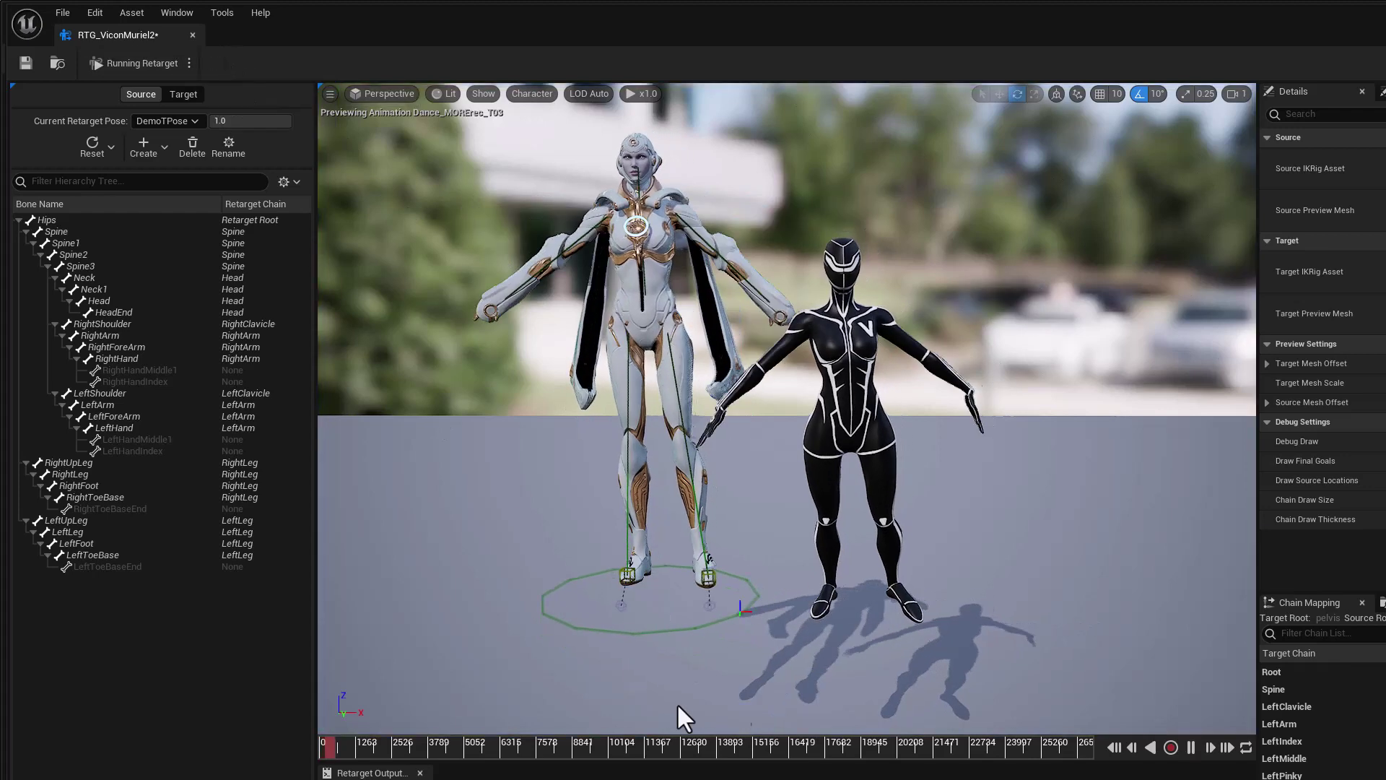